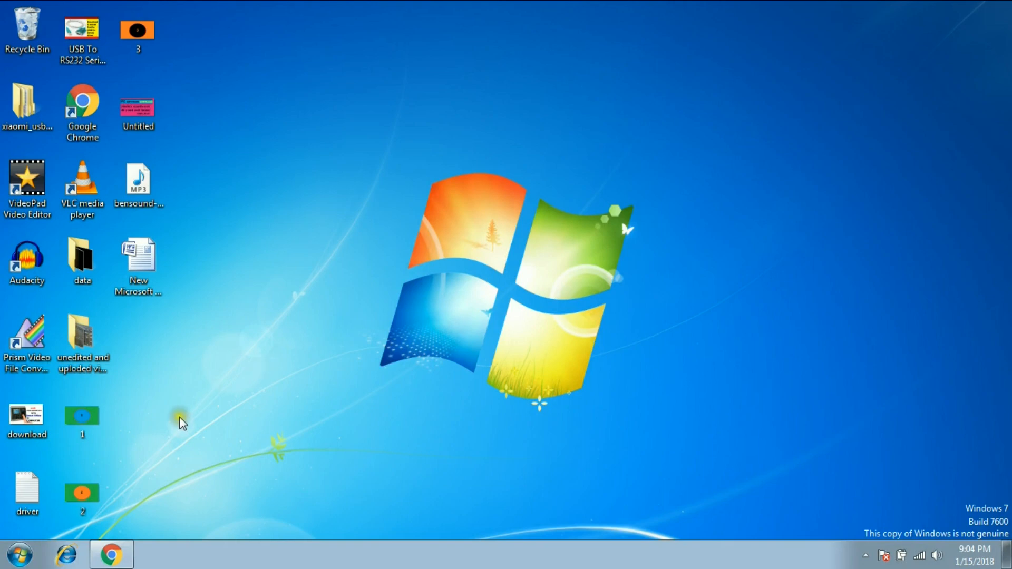
# Step: Search Google in Chrome for "latest usb drivers" and open the Android Developers result "Get the Google USB Driver"
pyautogui.click(124, 555)
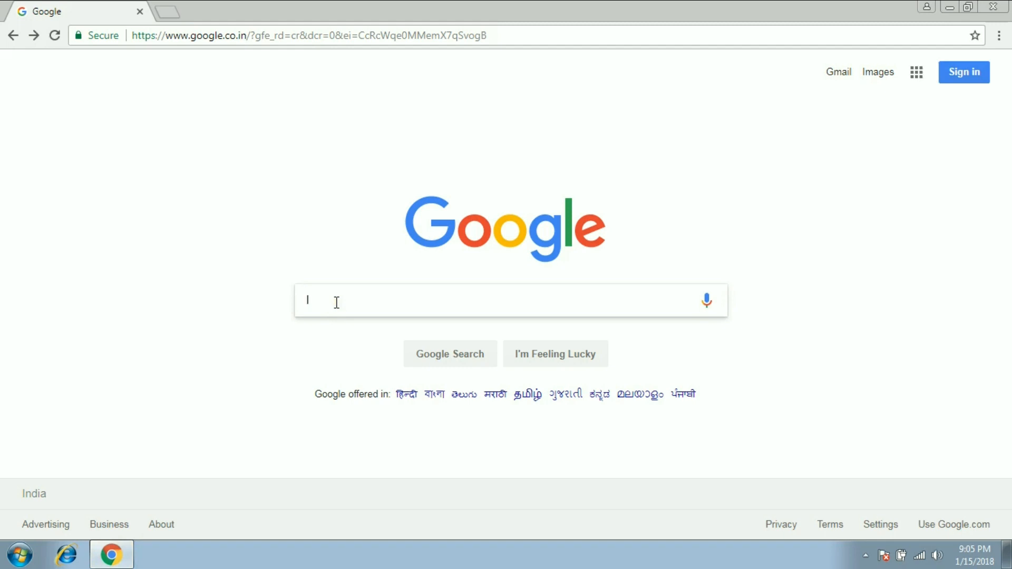
pyautogui.write('latest')
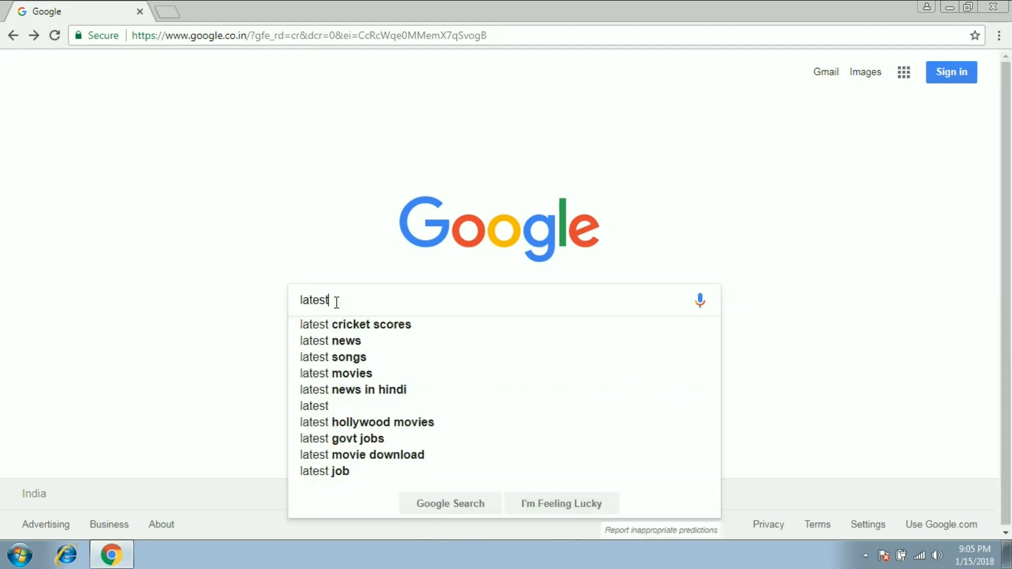
pyautogui.write(' usb ')
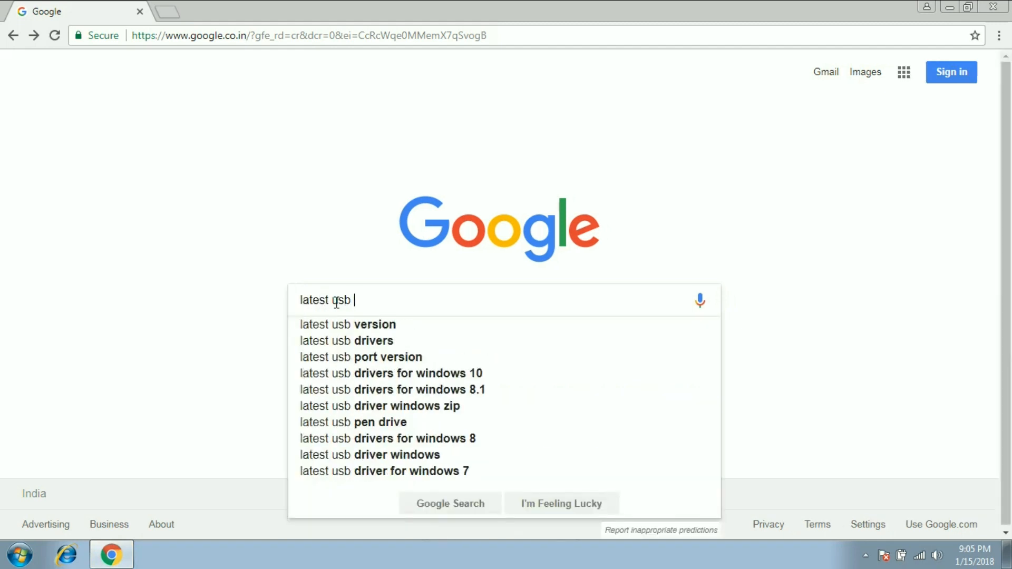
pyautogui.write('drivers')
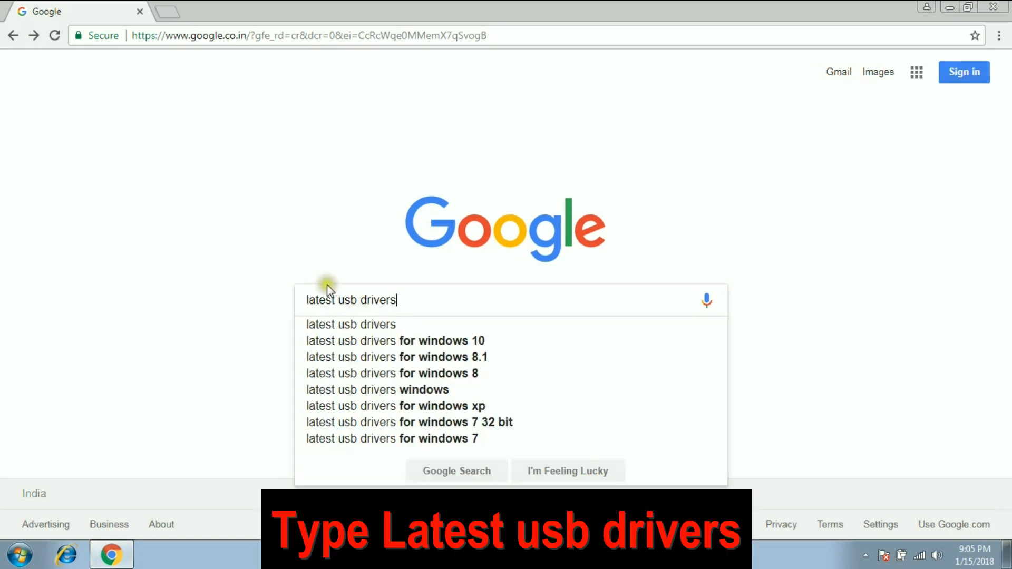
pyautogui.click(356, 324)
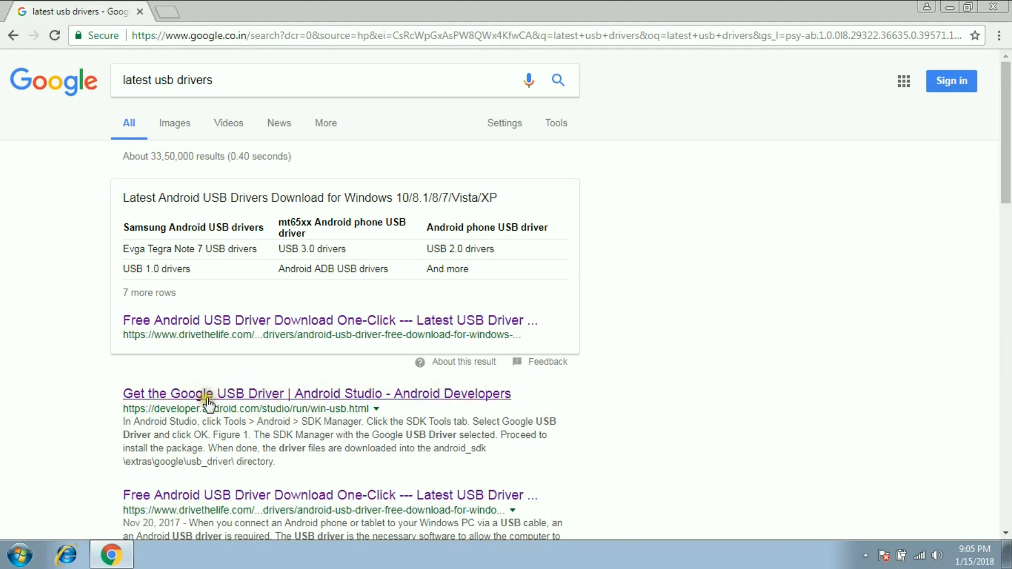
pyautogui.click(231, 400)
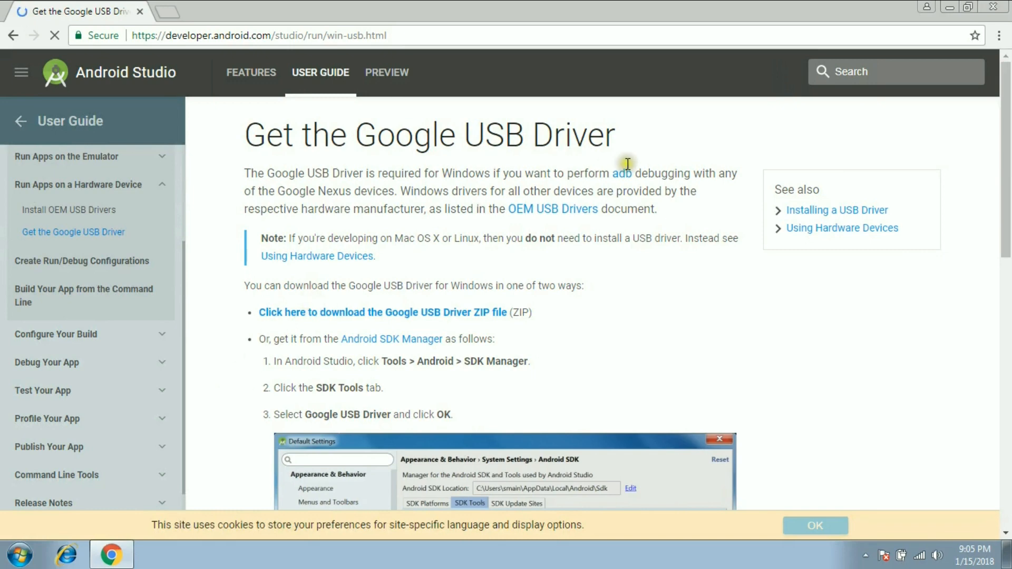
# Step: Download the Google USB Driver ZIP file from this page, agreeing to the terms and conditions
pyautogui.moveTo(622, 140); pyautogui.dragTo(264, 144)
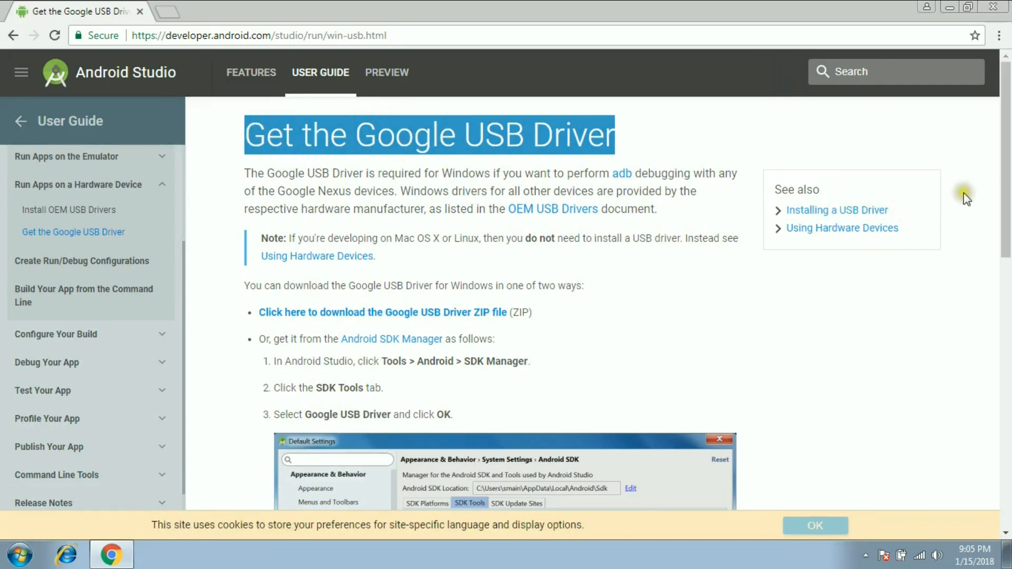
pyautogui.moveTo(1007, 199); pyautogui.dragTo(985, 227)
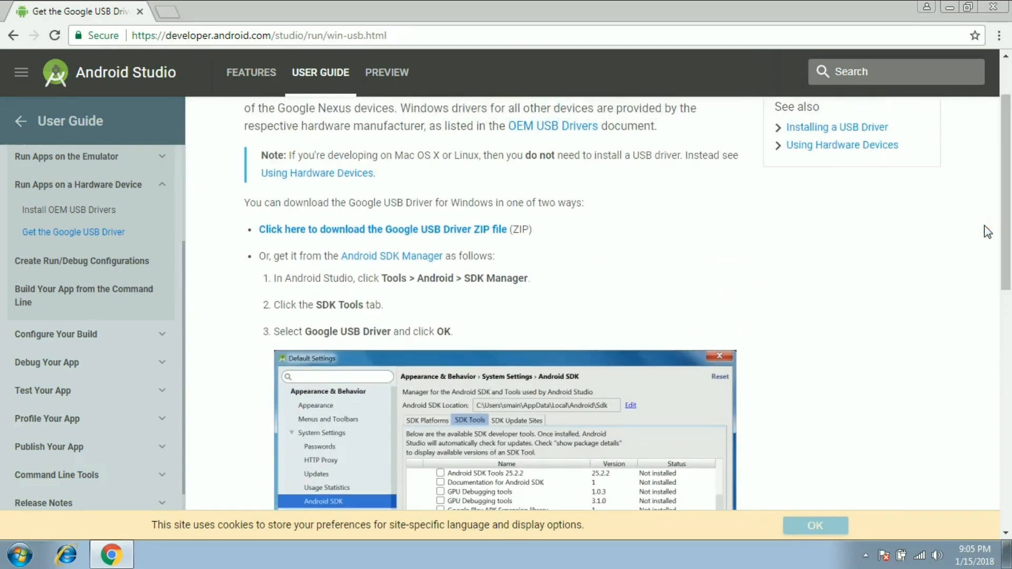
pyautogui.moveTo(996, 225); pyautogui.dragTo(998, 201)
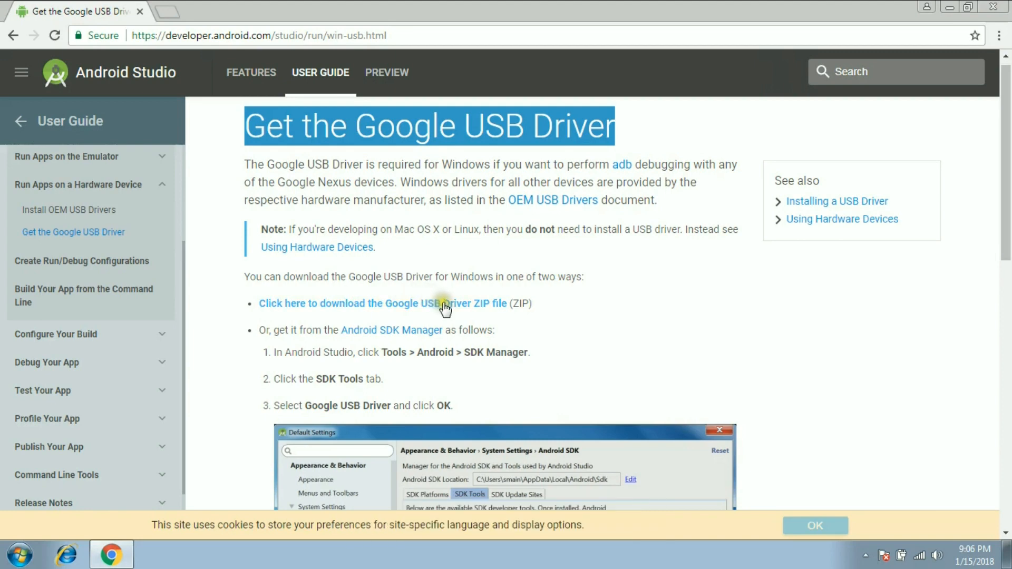
pyautogui.click(365, 305)
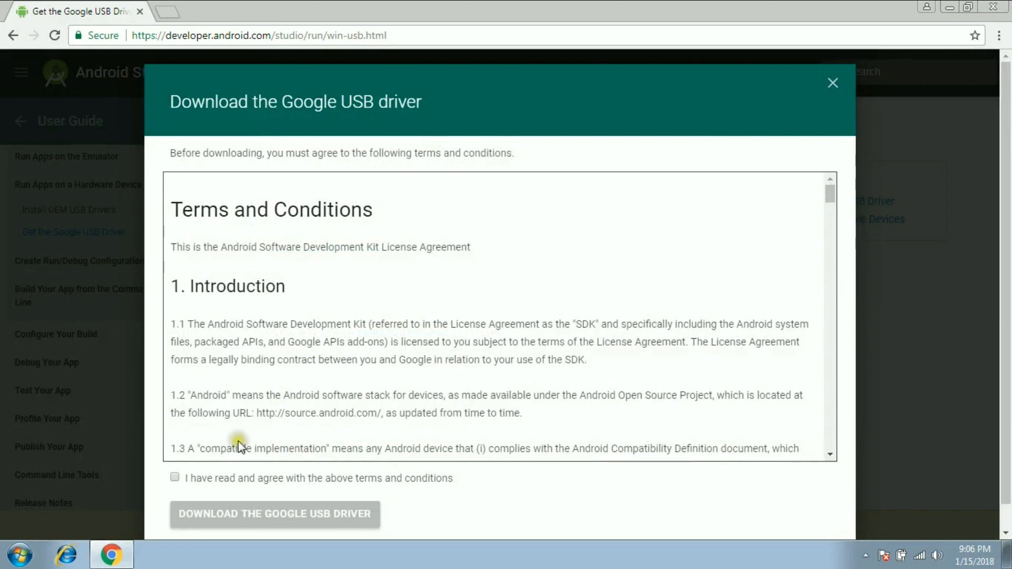
pyautogui.click(177, 479)
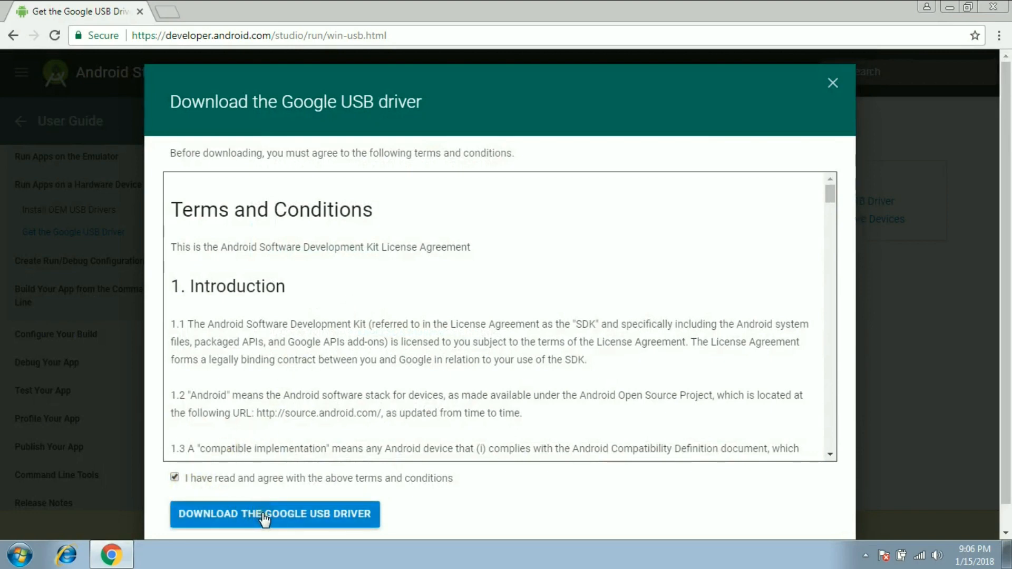
pyautogui.click(264, 516)
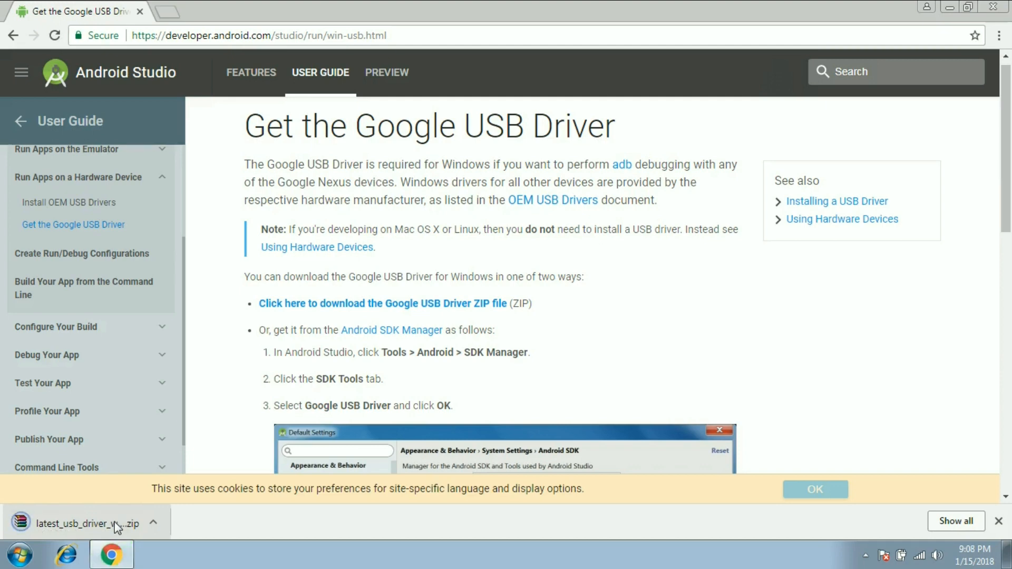
# Step: Move the downloaded latest_usb_driver_windows archive from the Downloads folder to the desktop
pyautogui.click(134, 522)
pyautogui.click(153, 523)
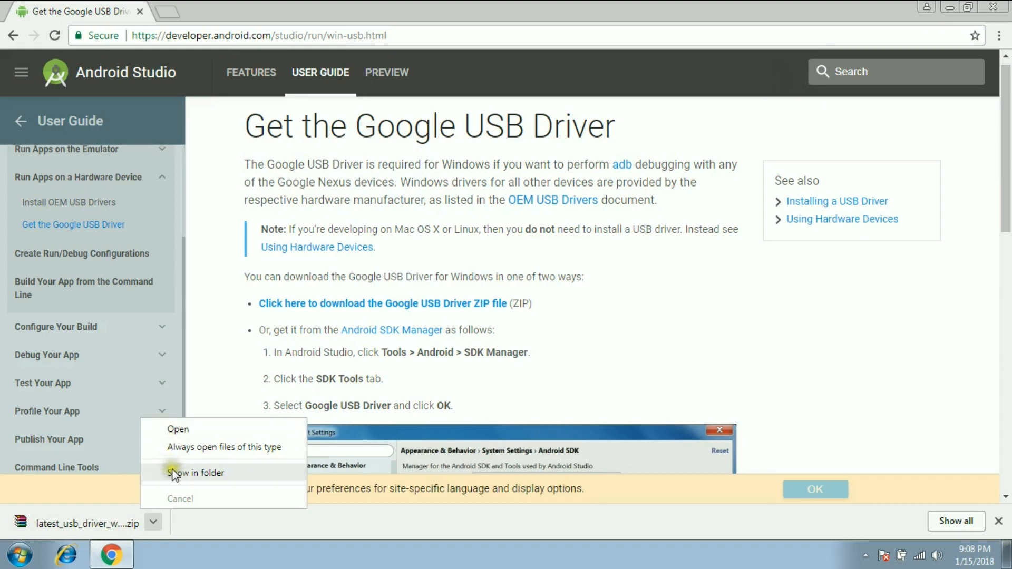
pyautogui.click(198, 473)
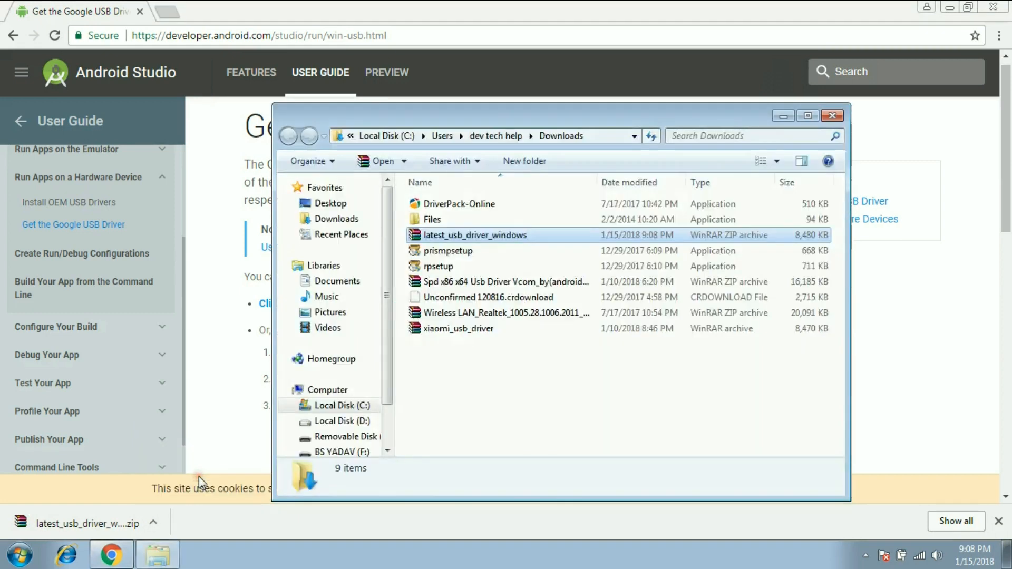
pyautogui.rightClick(437, 237)
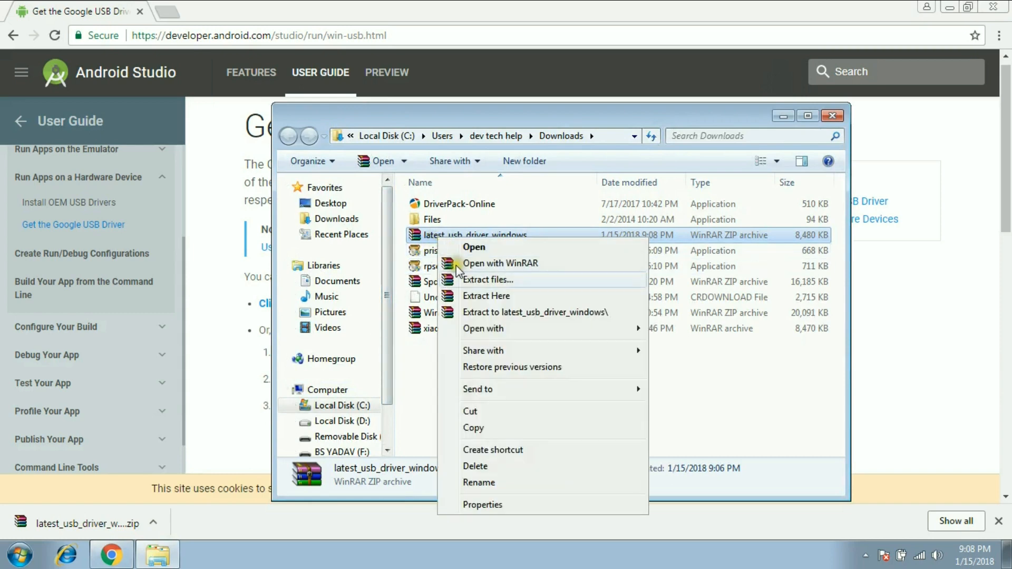
pyautogui.click(477, 410)
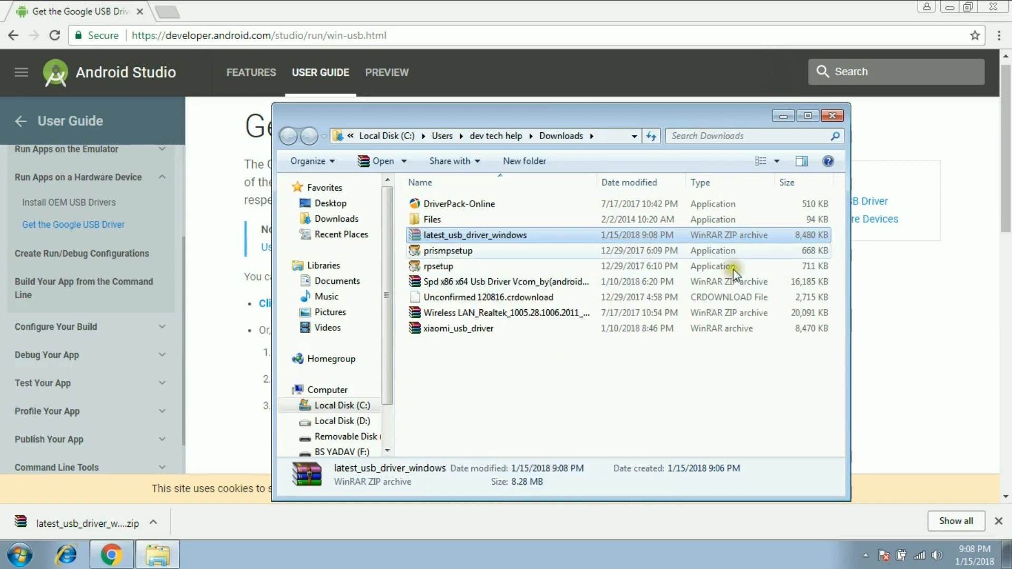
pyautogui.click(829, 119)
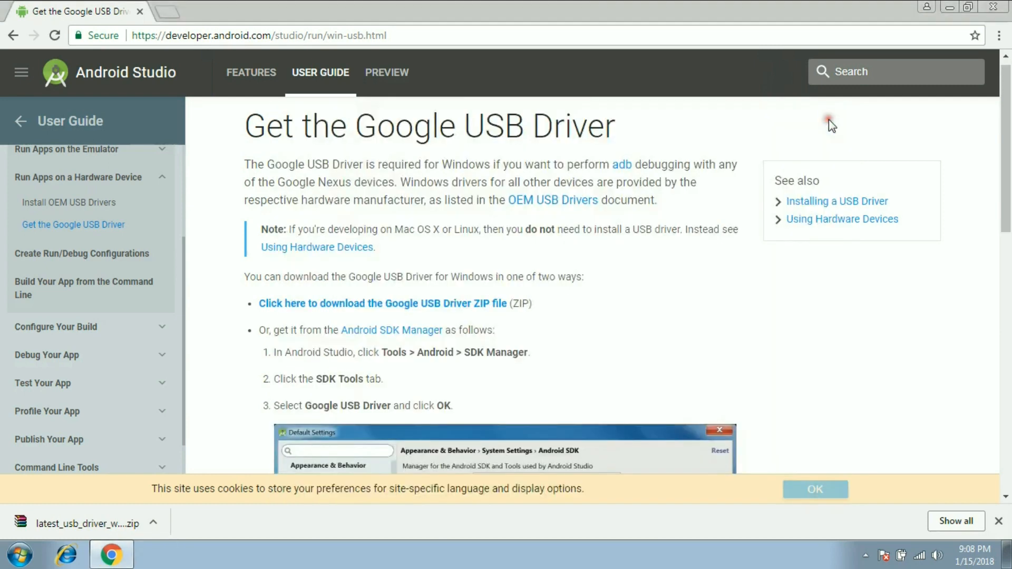
pyautogui.click(943, 8)
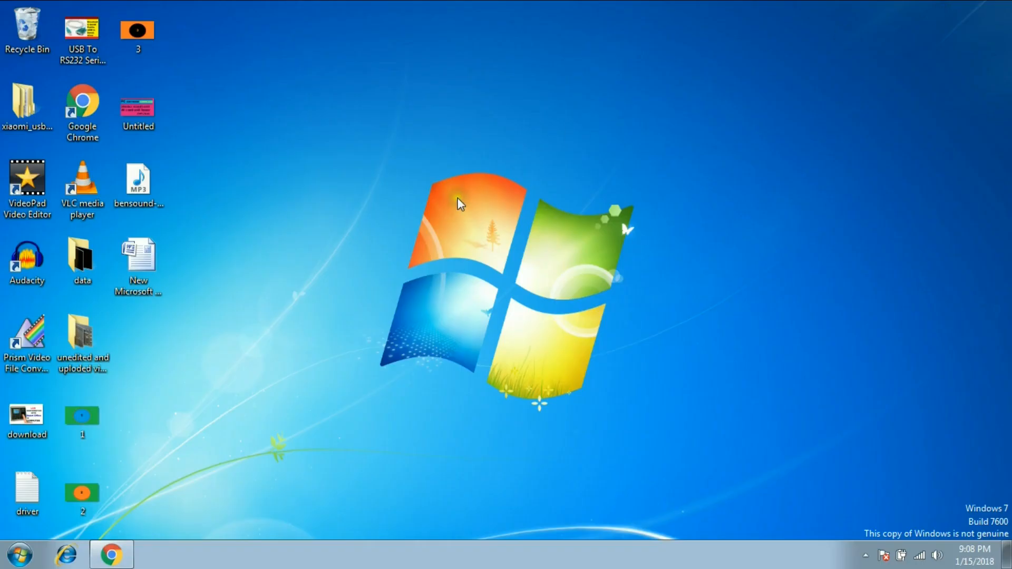
pyautogui.rightClick(234, 310)
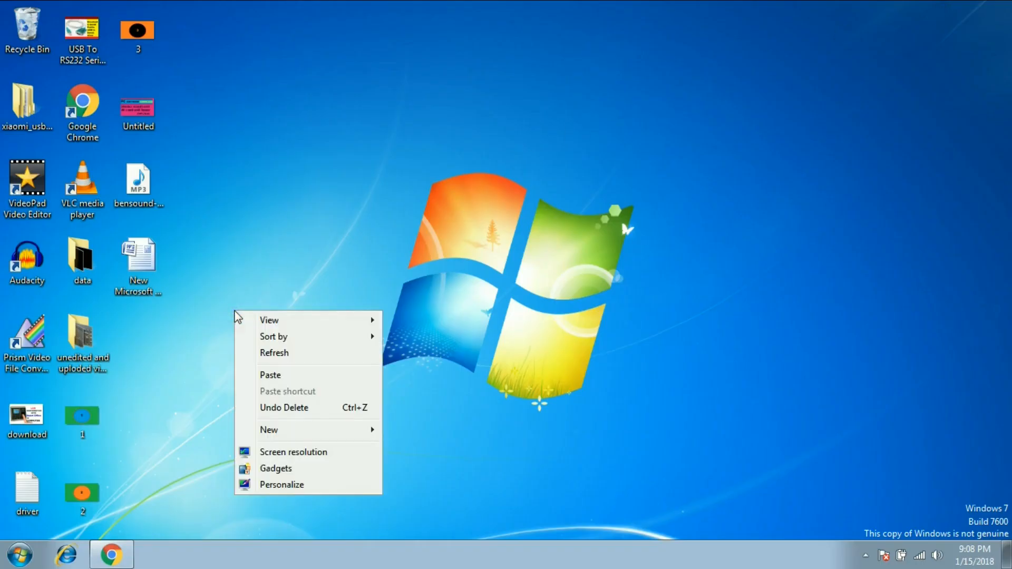
pyautogui.click(266, 375)
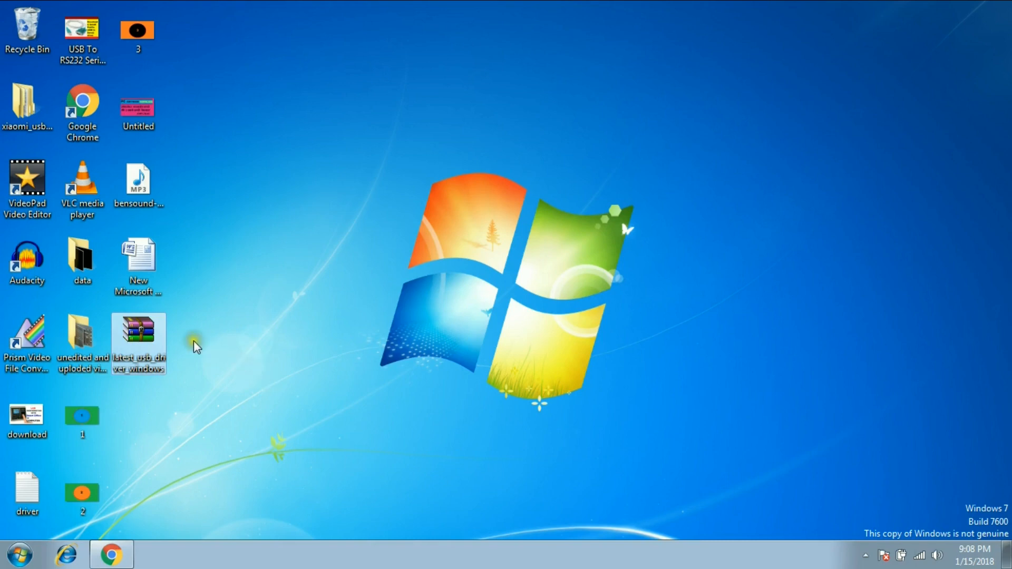
# Step: Extract the latest_usb_driver_windows archive to a folder on the desktop with WinRAR and close the archive
pyautogui.doubleClick(144, 336)
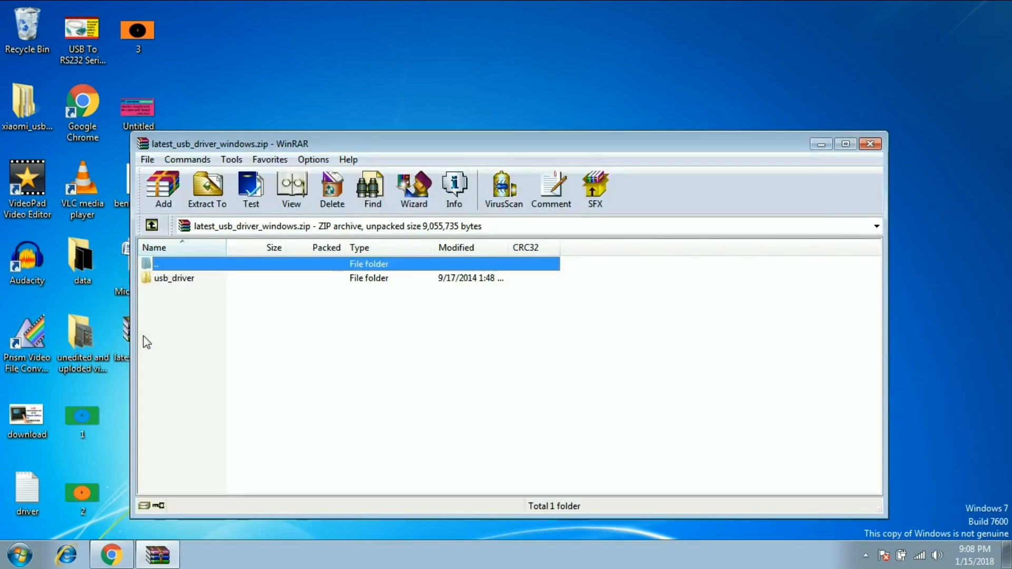
pyautogui.doubleClick(156, 281)
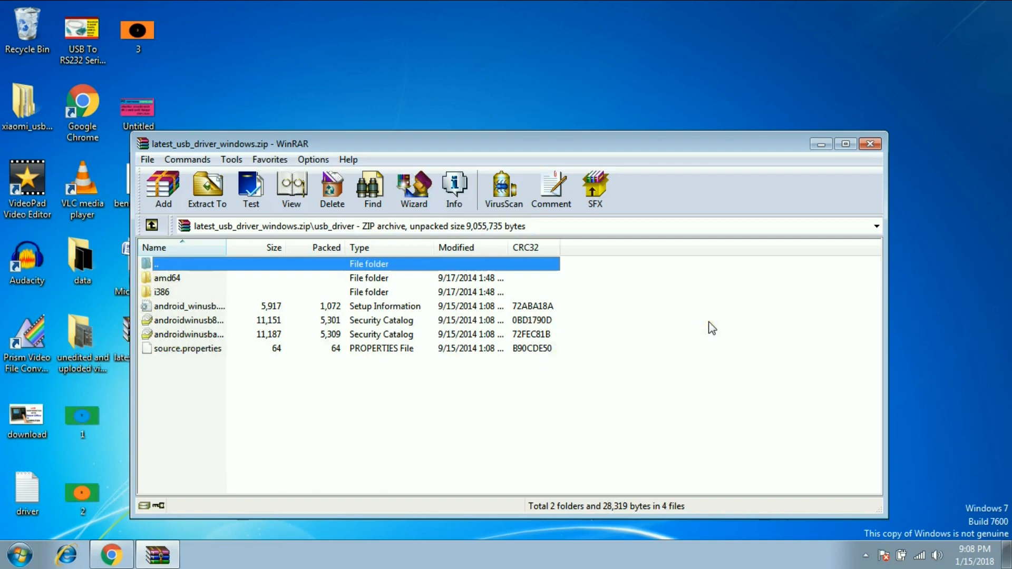
pyautogui.click(225, 211)
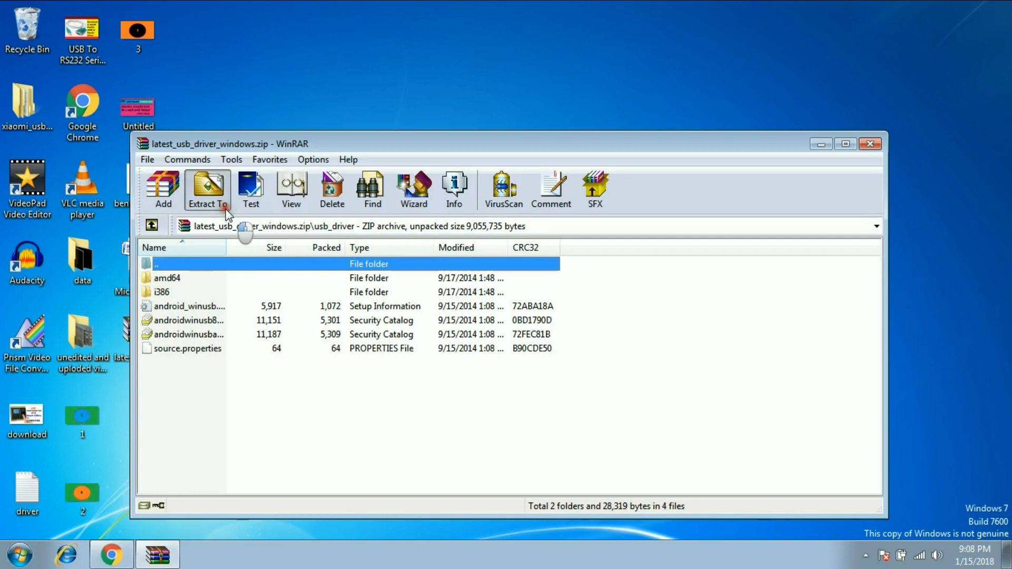
pyautogui.click(540, 486)
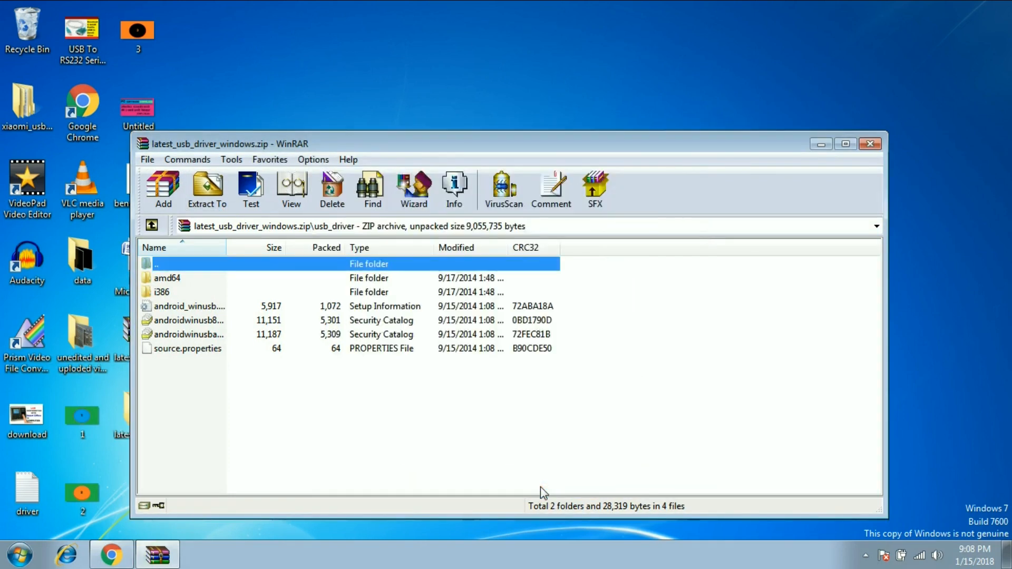
pyautogui.click(878, 145)
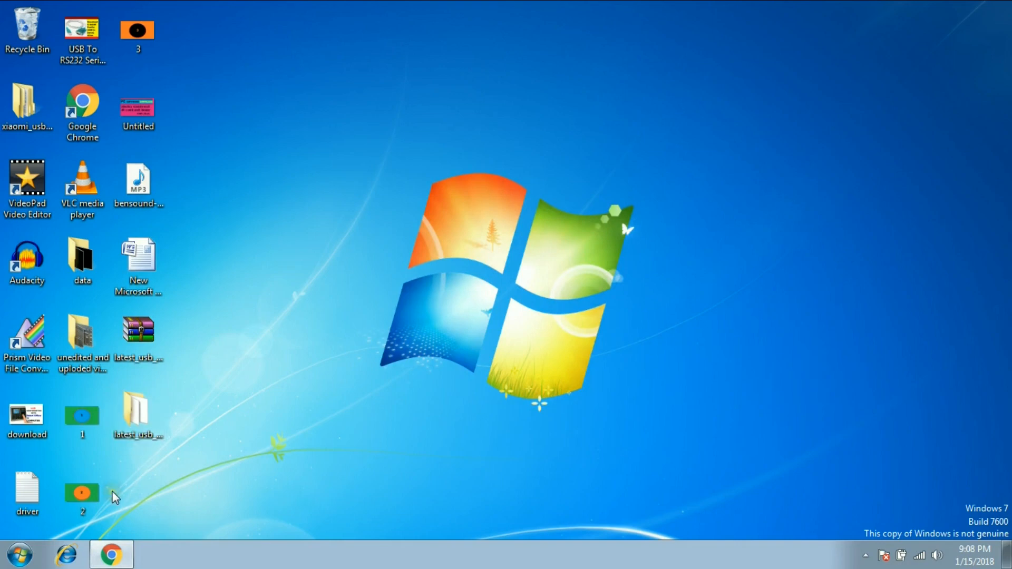
# Step: Open Device Manager in the Computer Management console and select the computer's root entry in the device tree
pyautogui.click(25, 552)
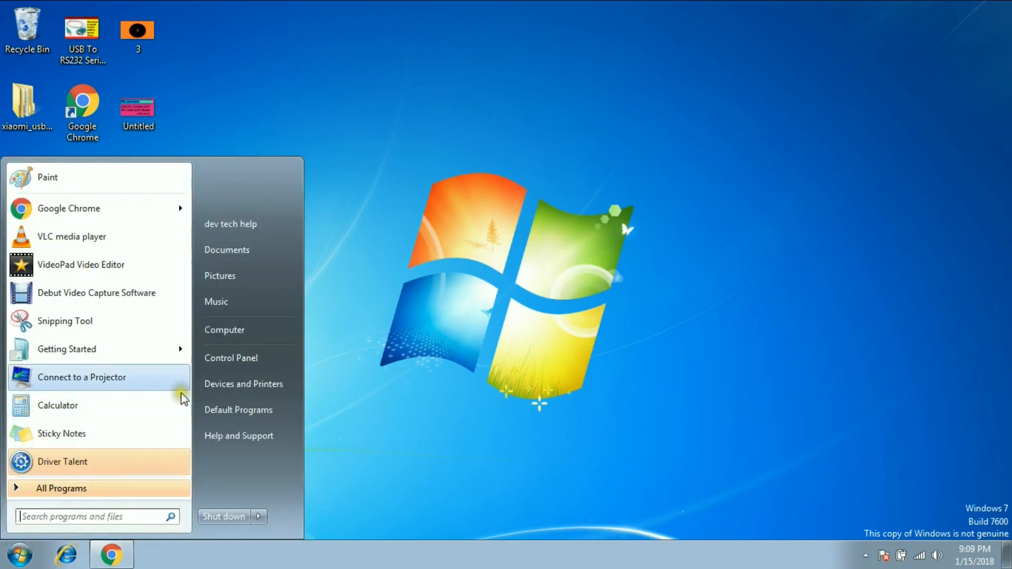
pyautogui.rightClick(227, 330)
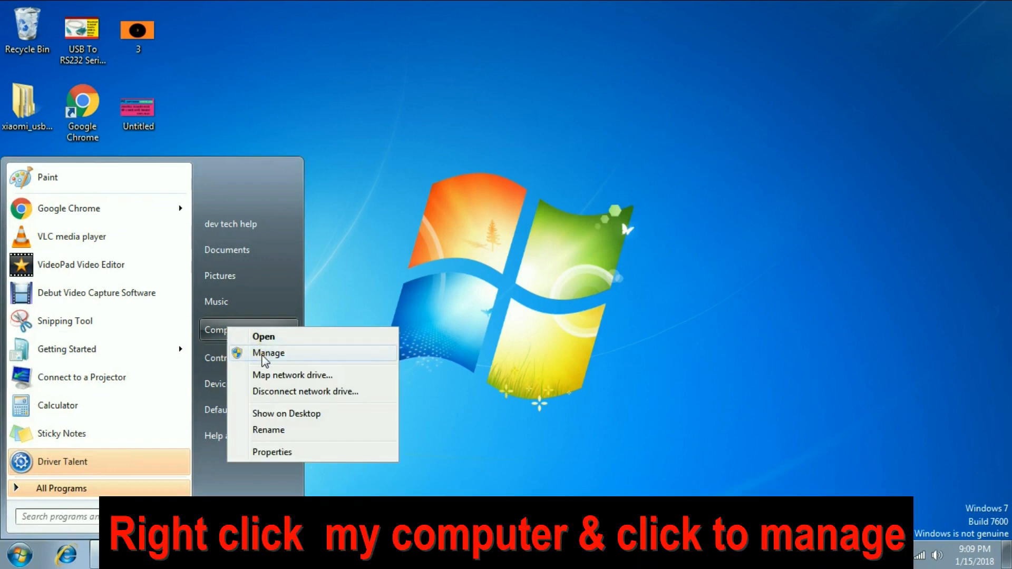
pyautogui.click(262, 356)
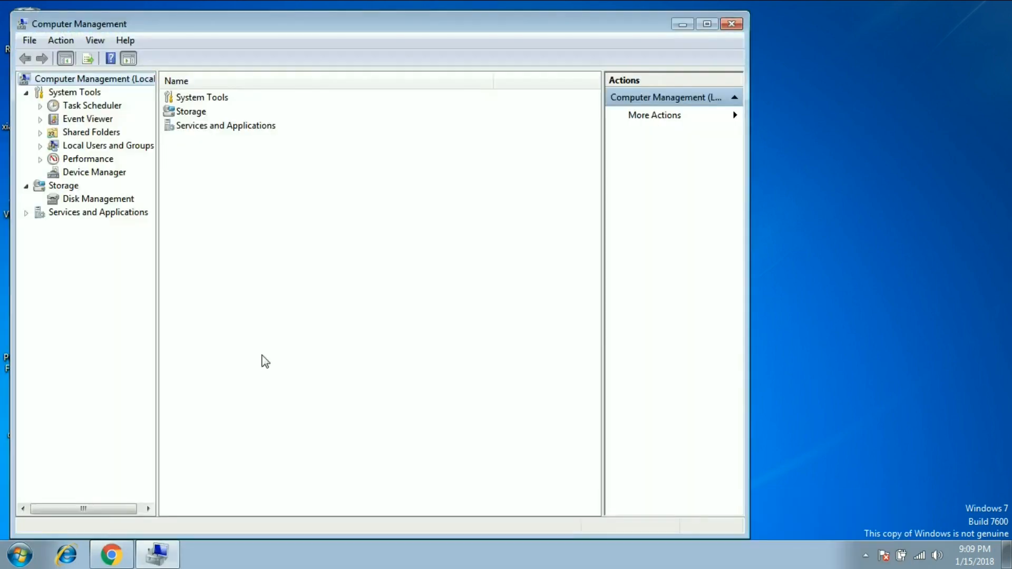
pyautogui.click(97, 173)
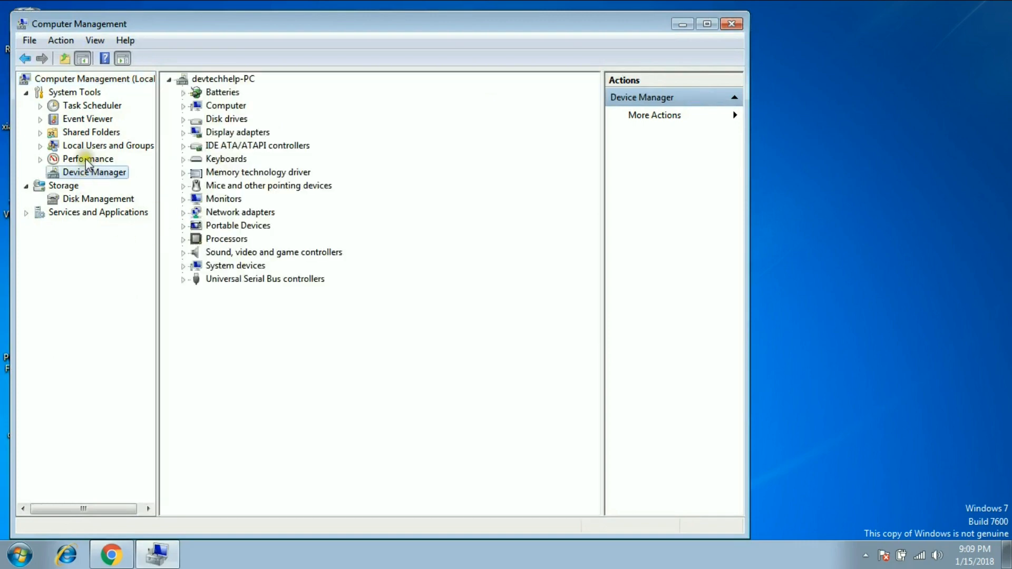
pyautogui.click(207, 82)
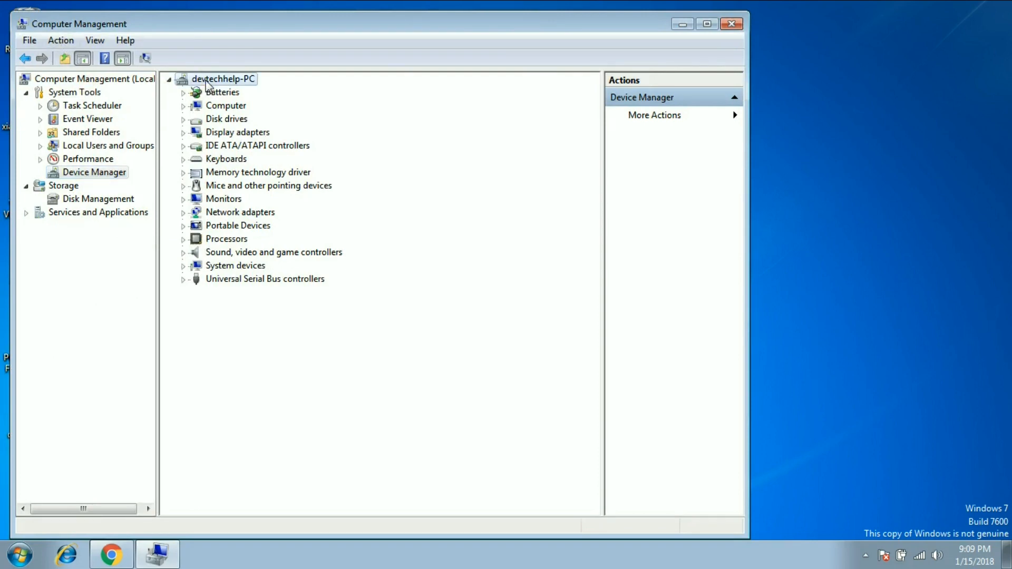
# Step: Start the Add legacy hardware wizard and proceed to driver selection with Show All Devices as the hardware type
pyautogui.click(58, 47)
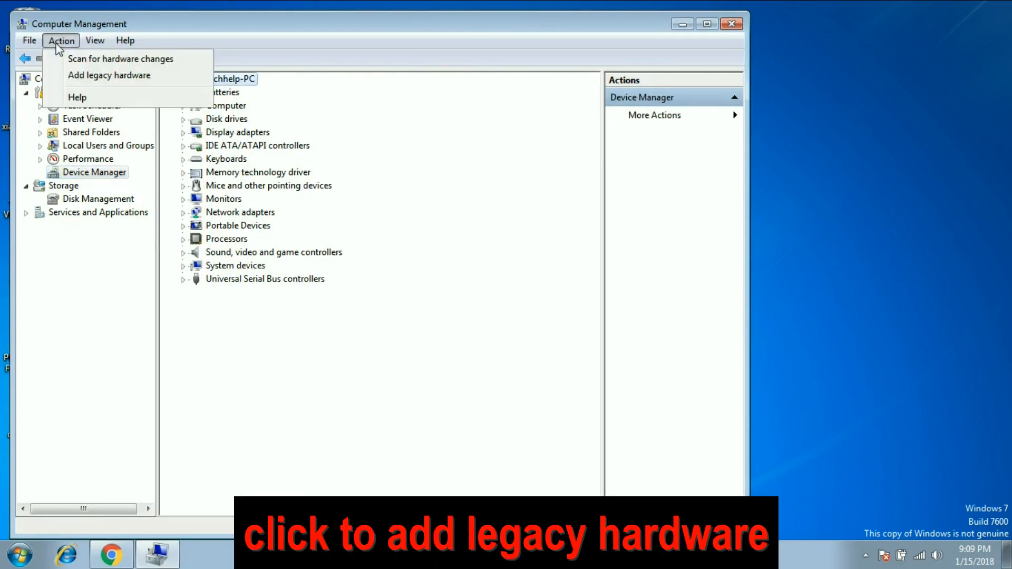
pyautogui.click(105, 75)
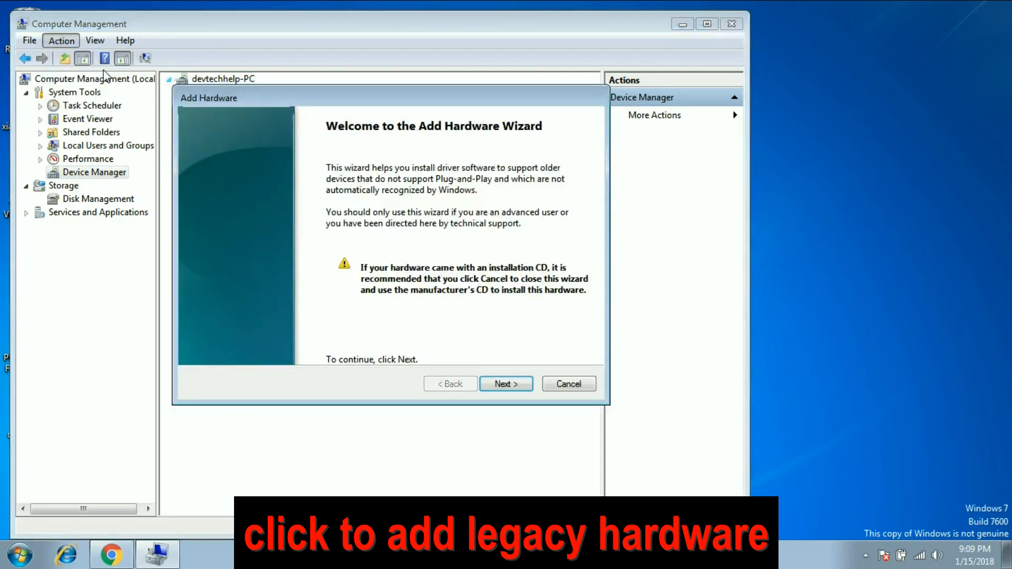
pyautogui.click(502, 383)
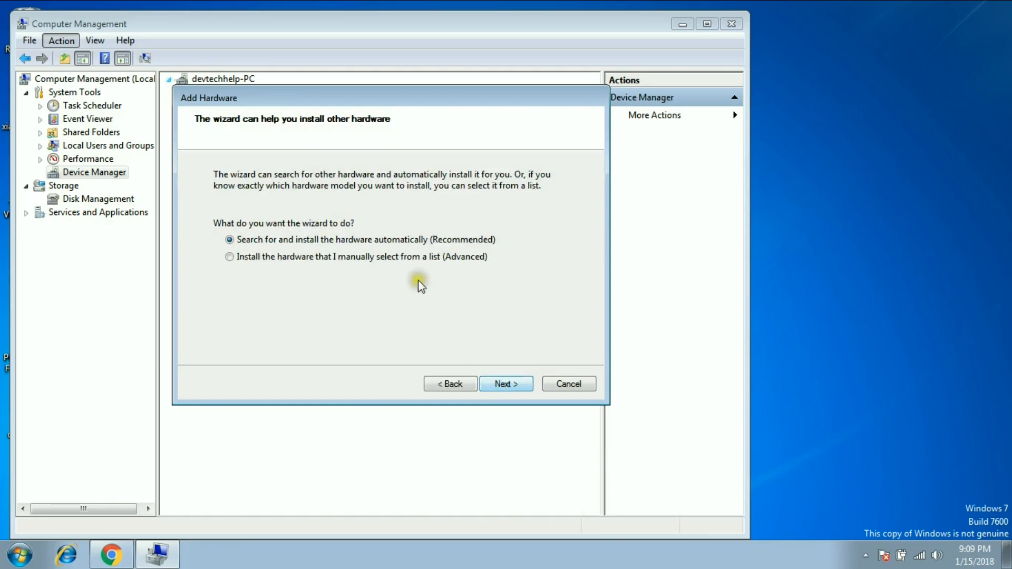
pyautogui.click(493, 385)
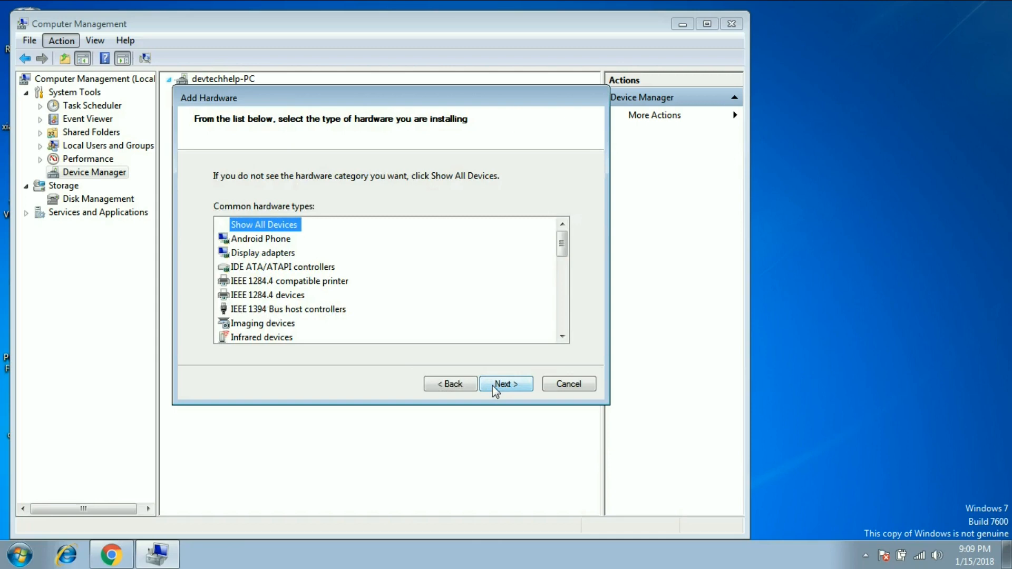
pyautogui.click(493, 385)
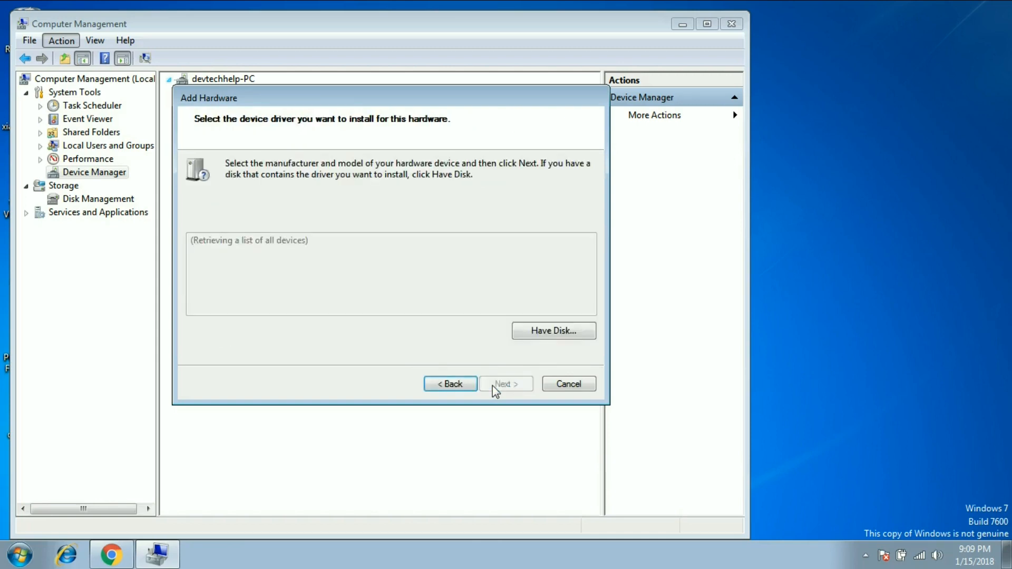
# Step: Load the driver from disk using the android_winusb setup file in the desktop's latest_usb_driver_windows folder
pyautogui.click(531, 331)
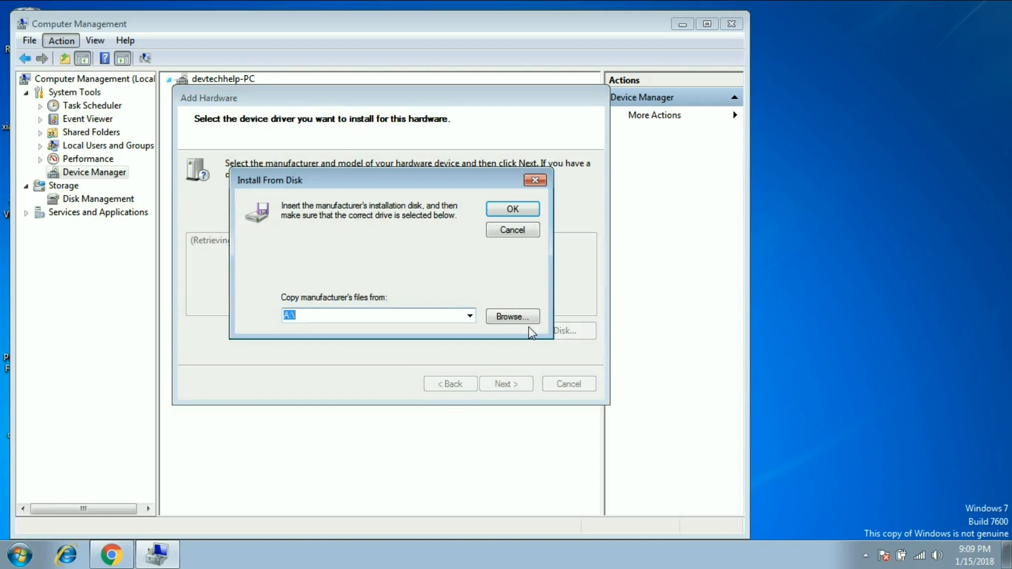
pyautogui.click(509, 317)
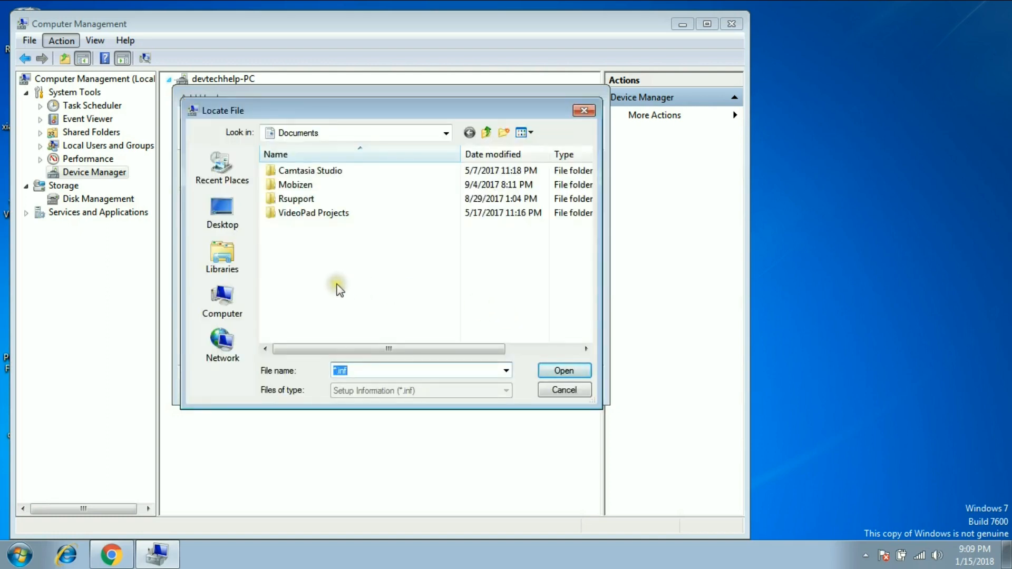
pyautogui.click(220, 215)
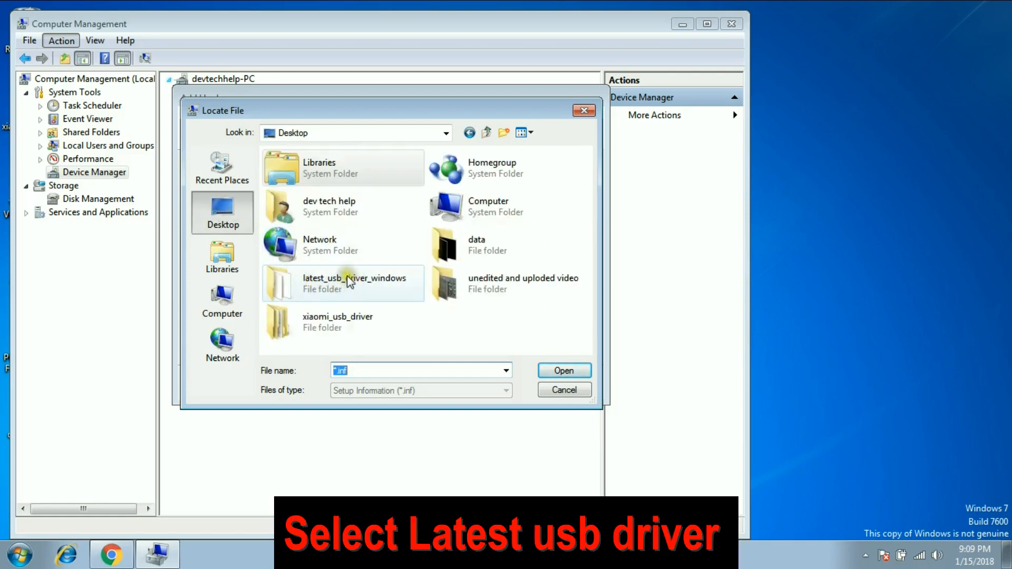
pyautogui.click(331, 279)
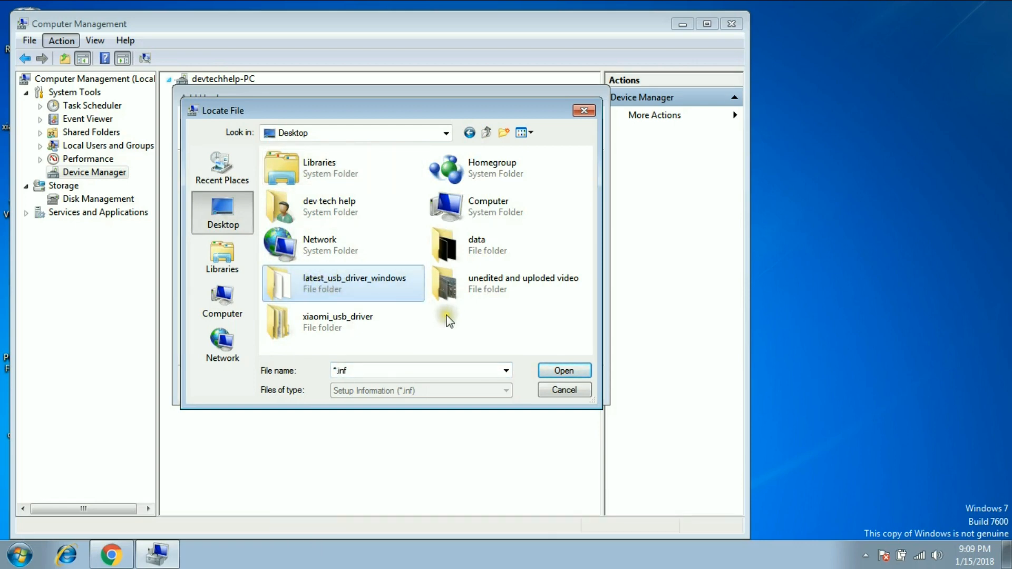
pyautogui.click(558, 372)
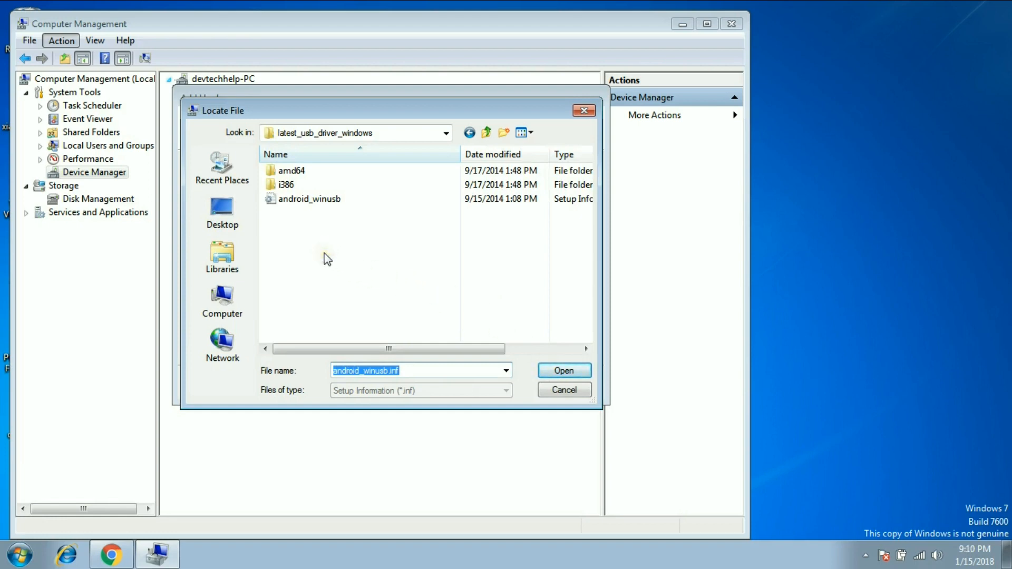
pyautogui.click(317, 201)
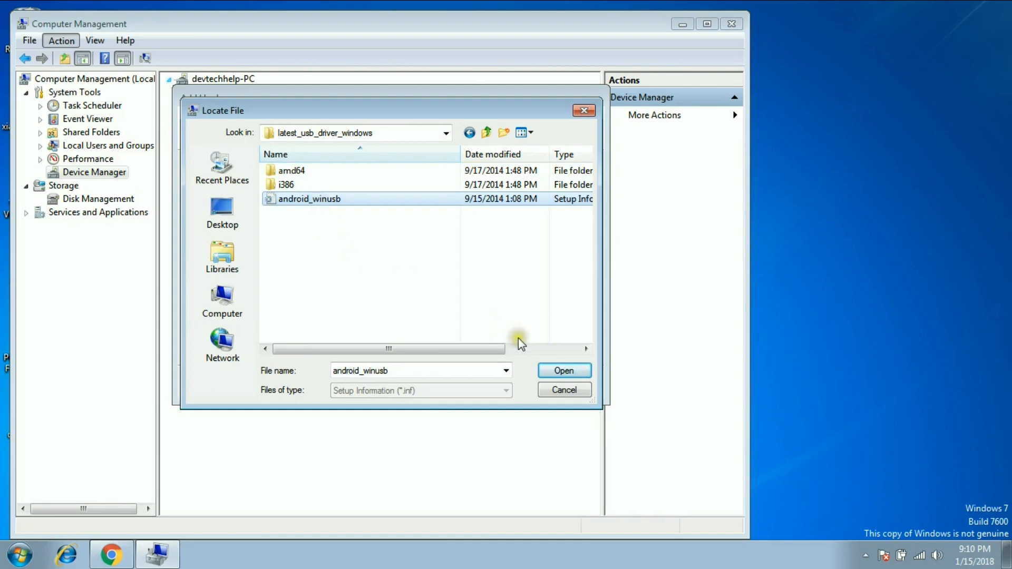
pyautogui.click(563, 371)
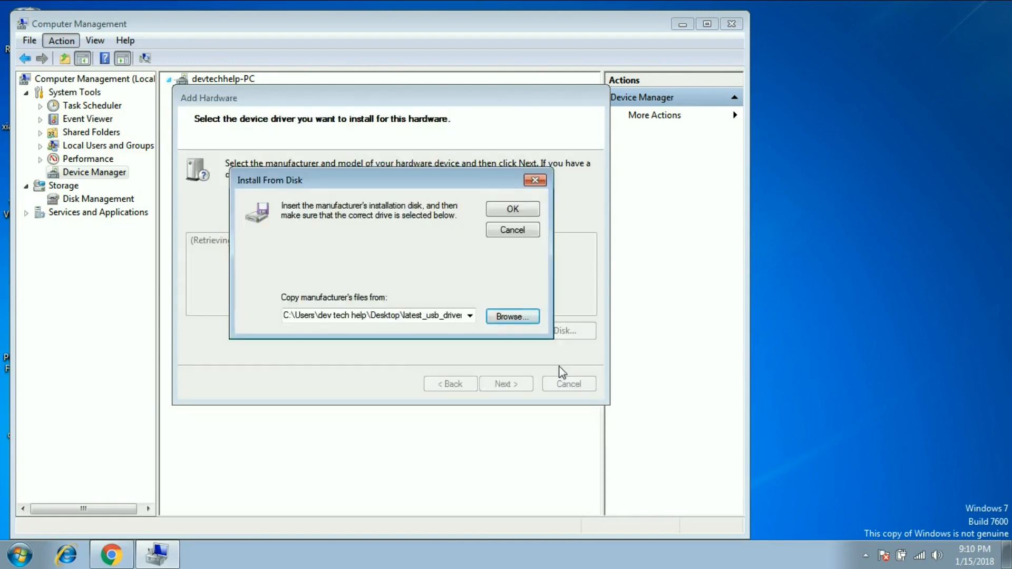
pyautogui.click(514, 209)
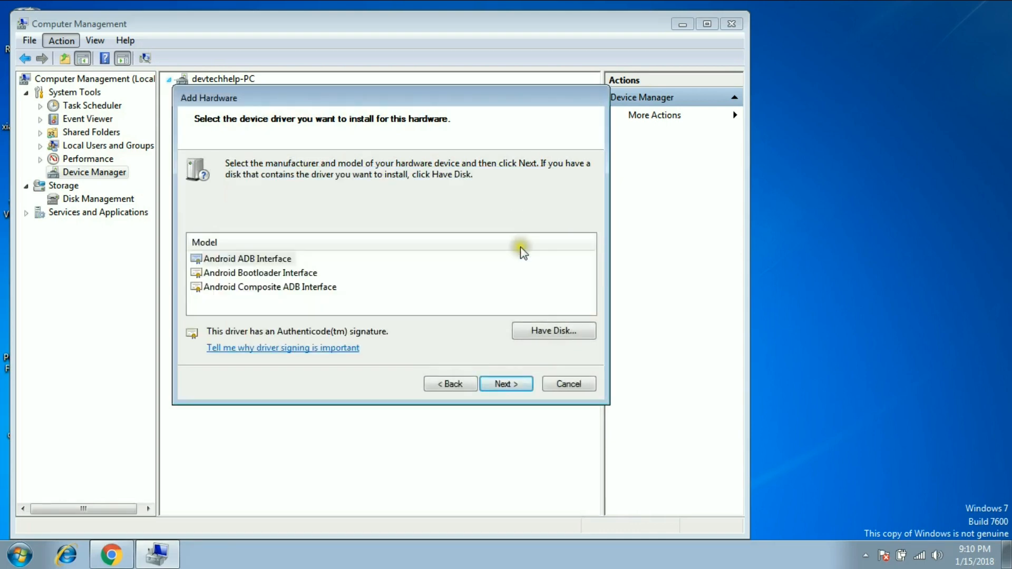
# Step: Install the Android ADB Interface driver and finish the Add Hardware wizard
pyautogui.click(517, 383)
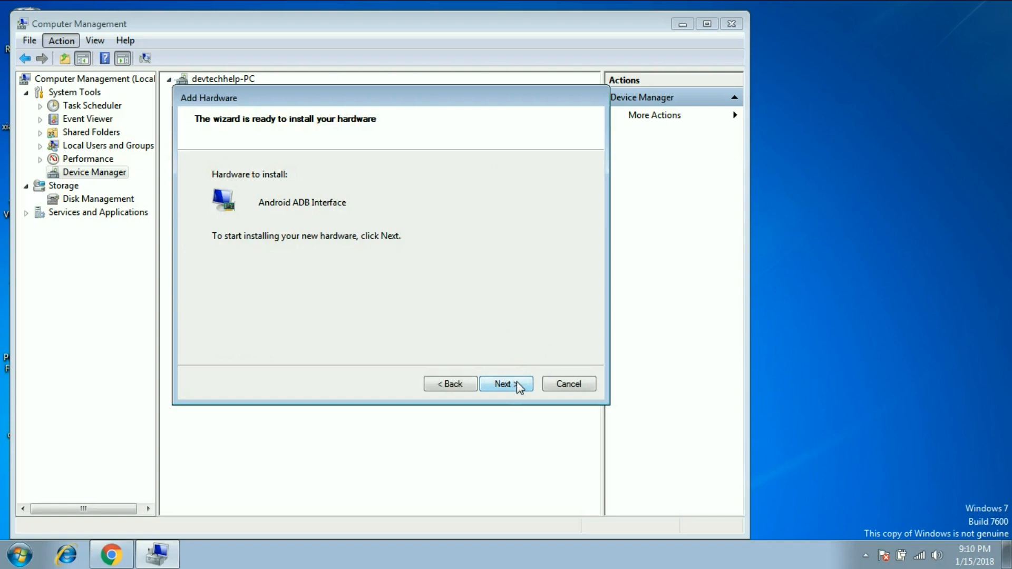
pyautogui.click(517, 383)
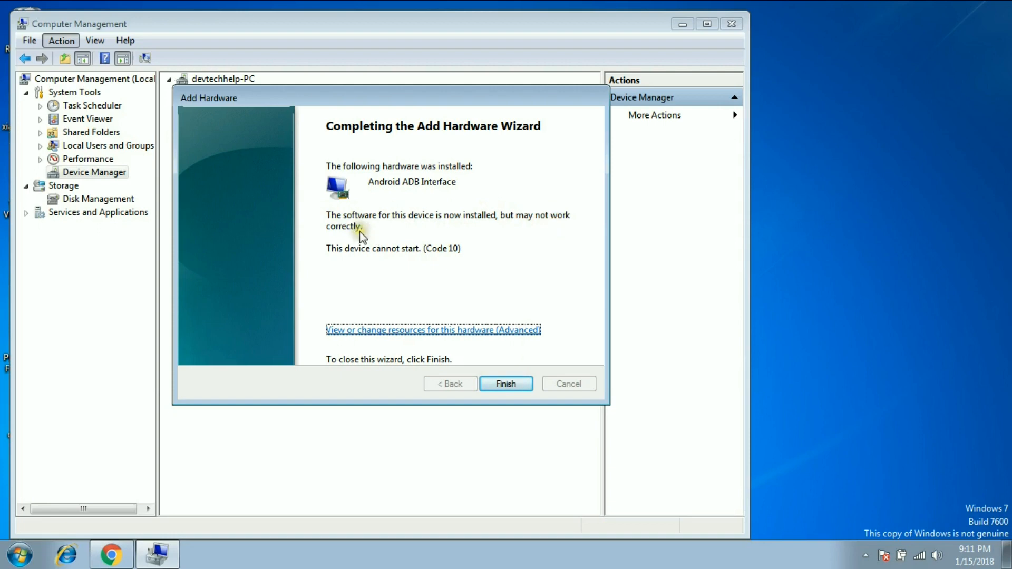
pyautogui.click(506, 384)
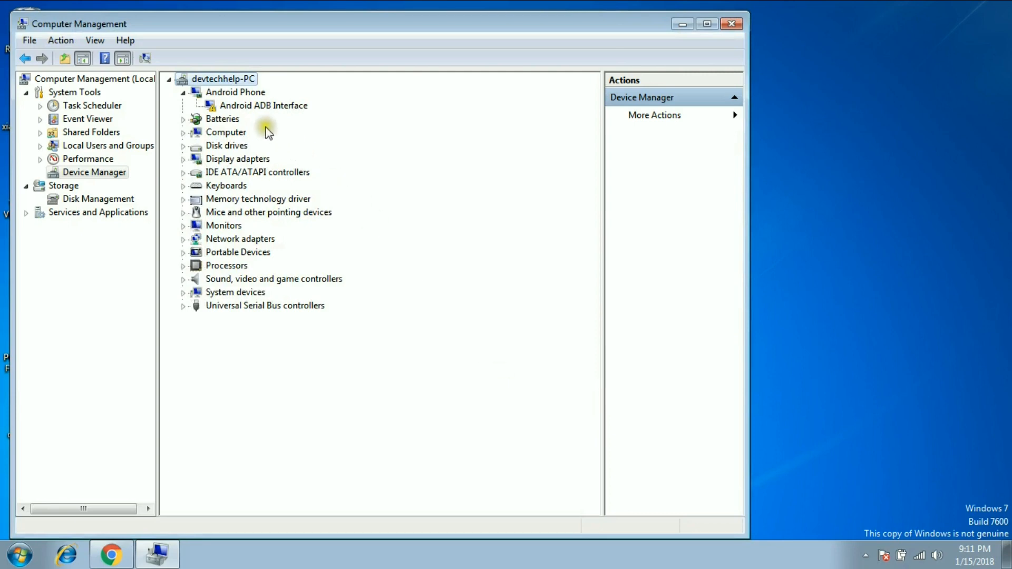
# Step: Select Android ADB Interface under Android Phone, scan for hardware changes, and minimize the Computer Management window
pyautogui.click(257, 107)
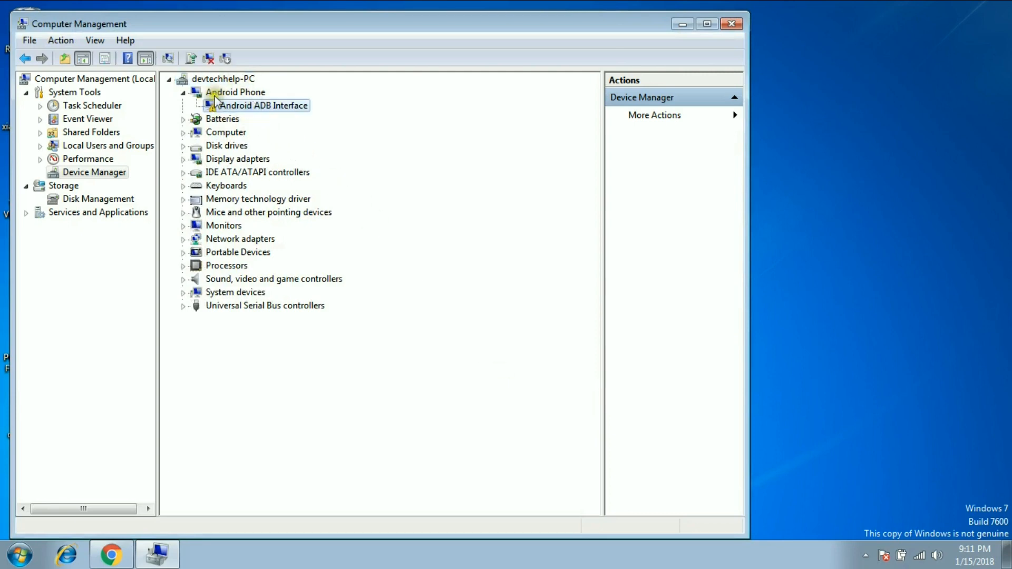
pyautogui.click(167, 59)
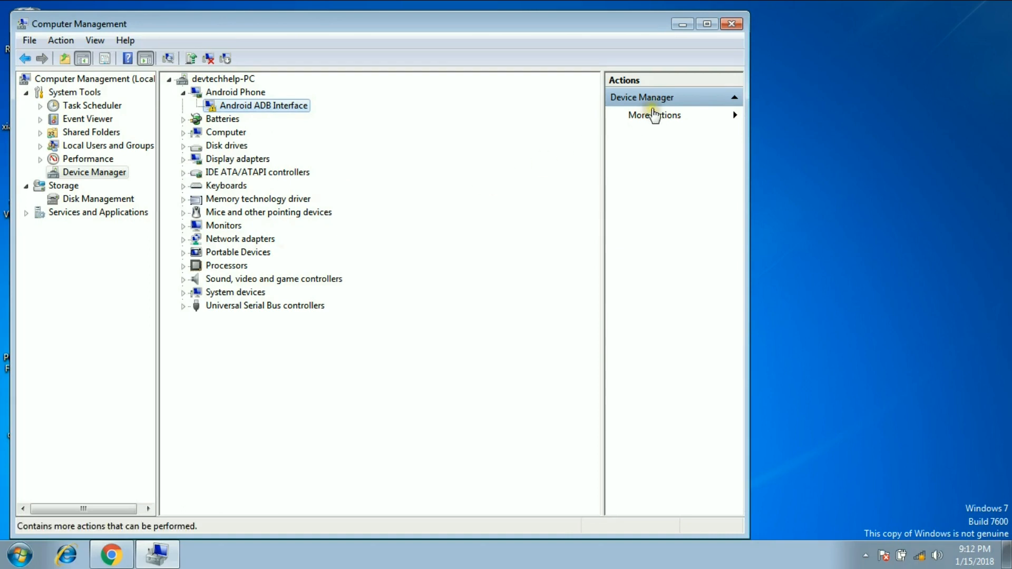
pyautogui.click(690, 24)
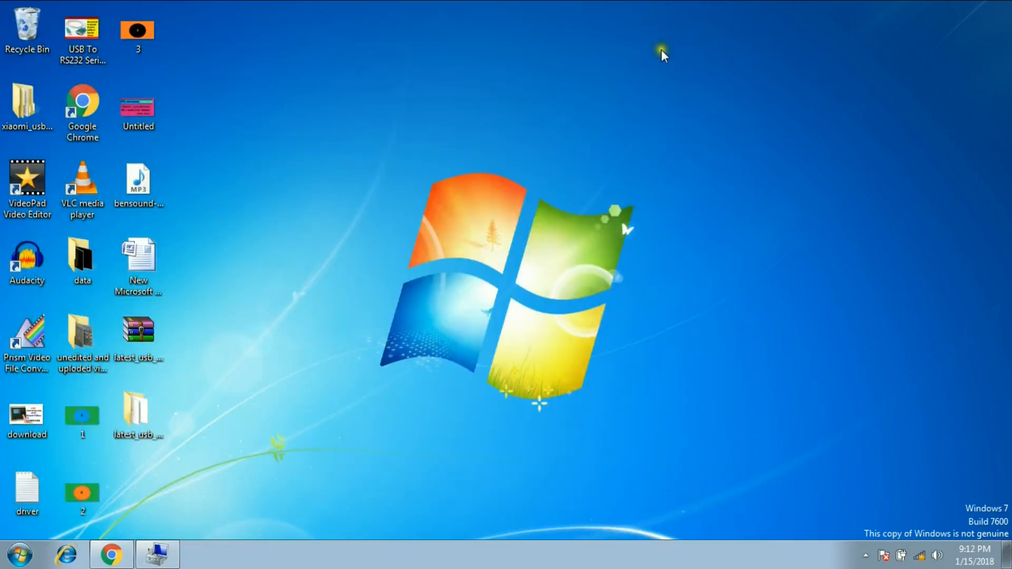